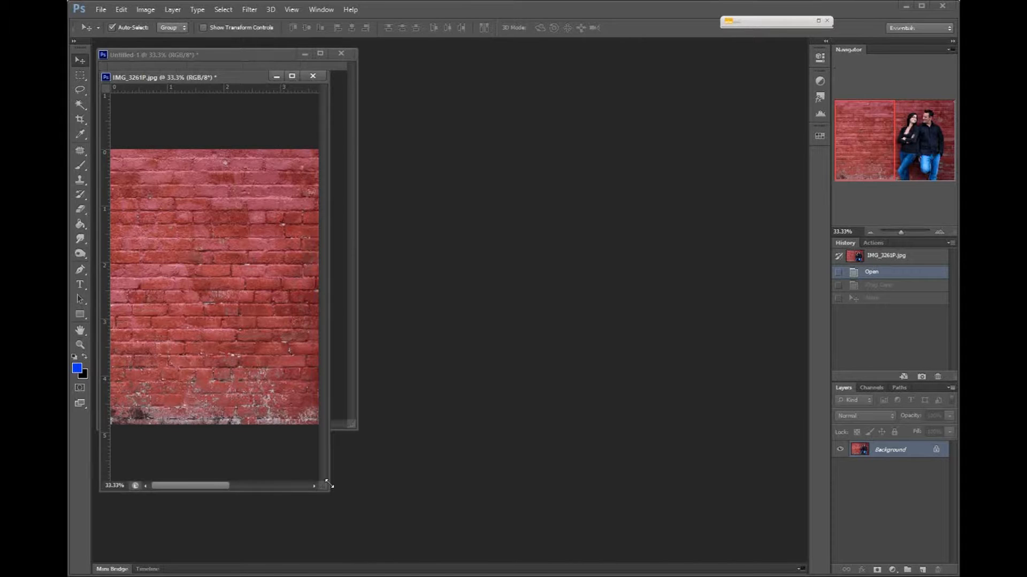
Copy the blue sign artwork from the untitled document into the brick wall photo, placing it on the empty wall beside the couple
drag(327, 487, 762, 509)
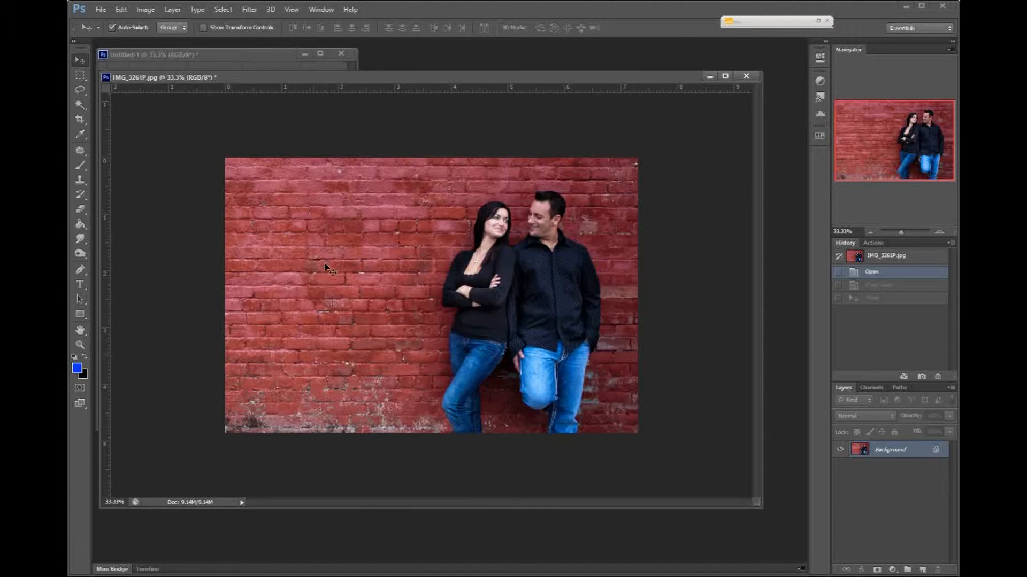
click(266, 57)
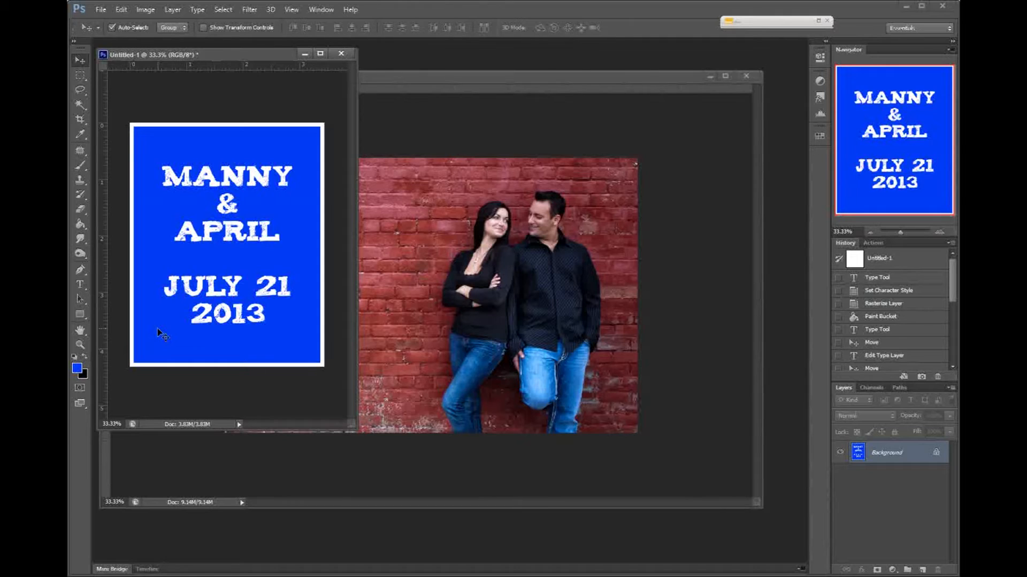
drag(157, 331, 382, 212)
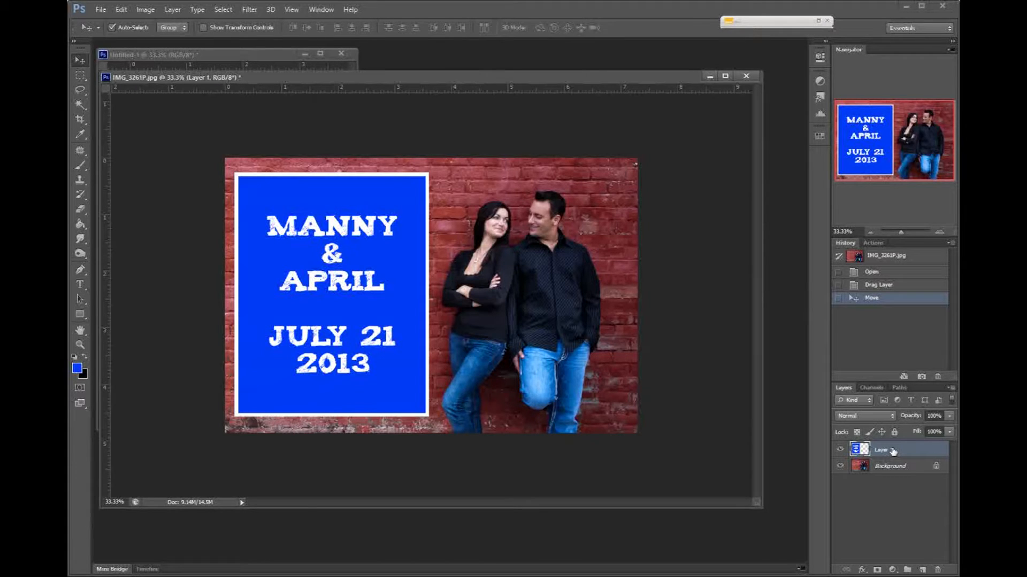
Duplicate the sign layer in the photo and hide the duplicate
key(ctrl+j)
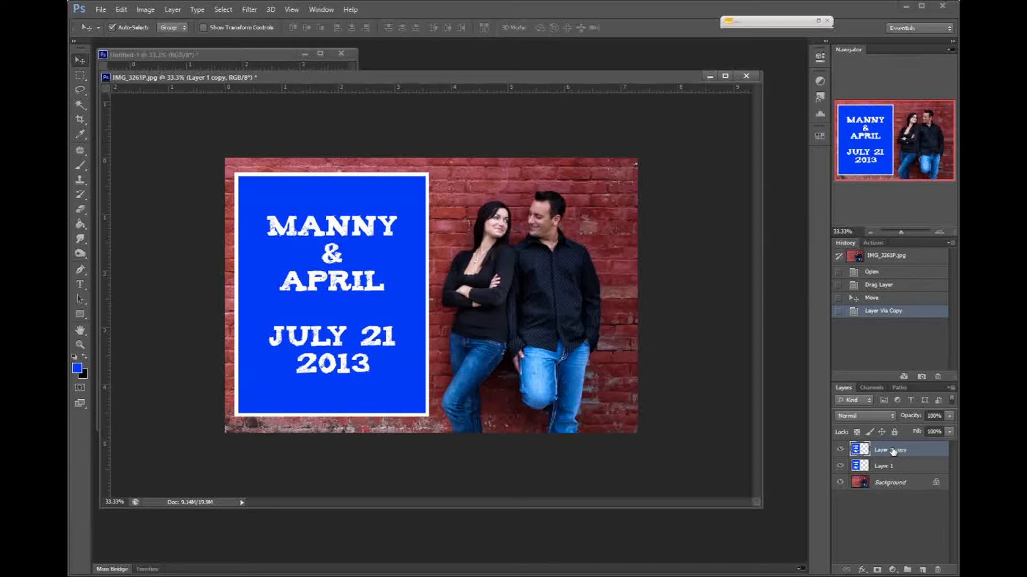
click(840, 451)
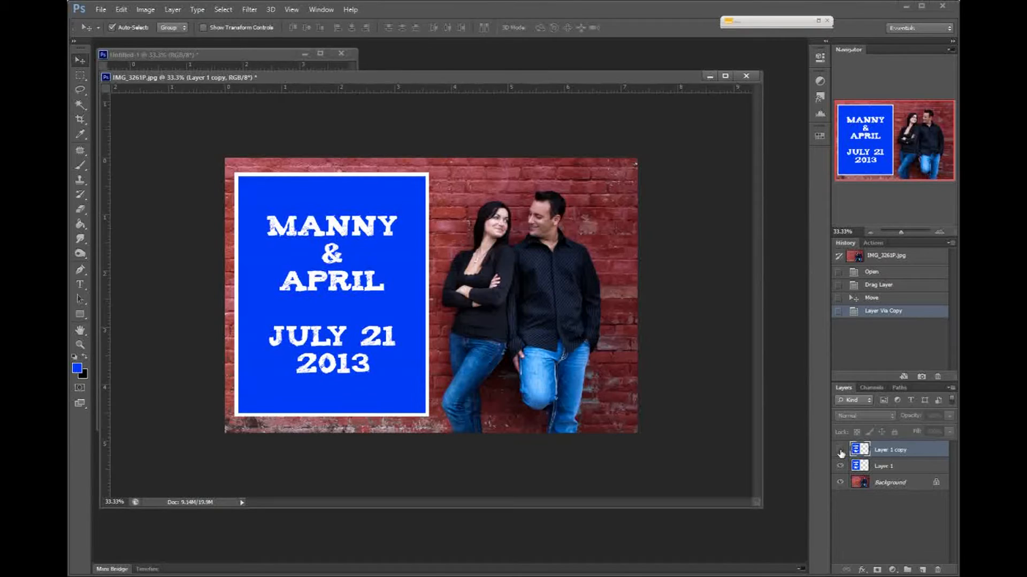
Set the blend mode of the original sign layer, Layer 1, to Hue
click(884, 466)
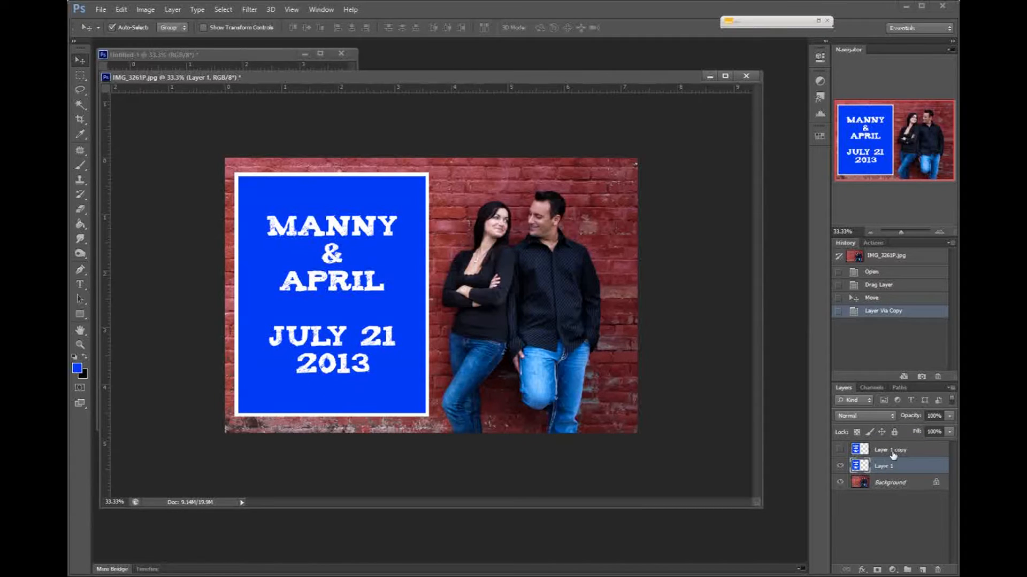
click(891, 416)
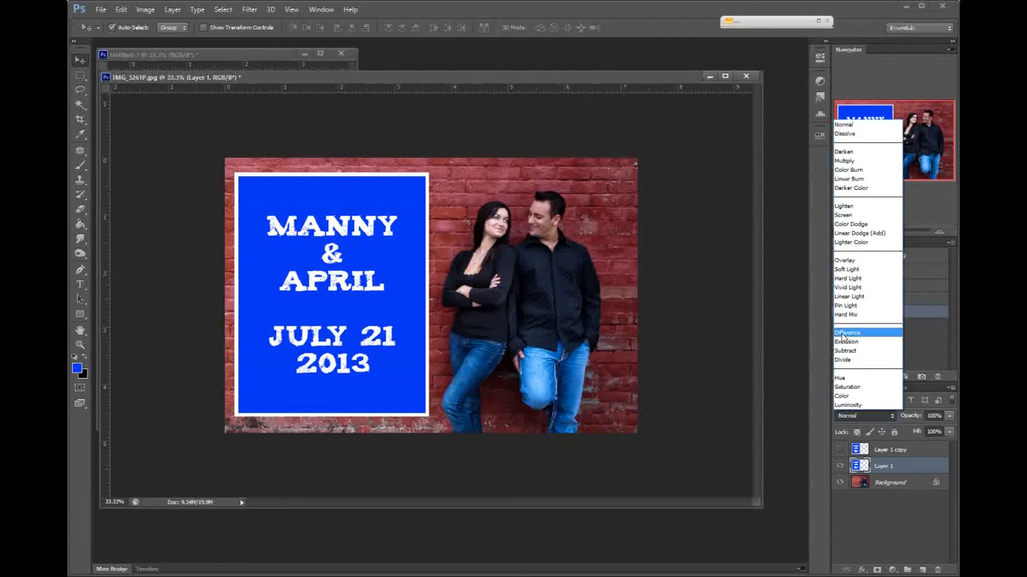
click(839, 378)
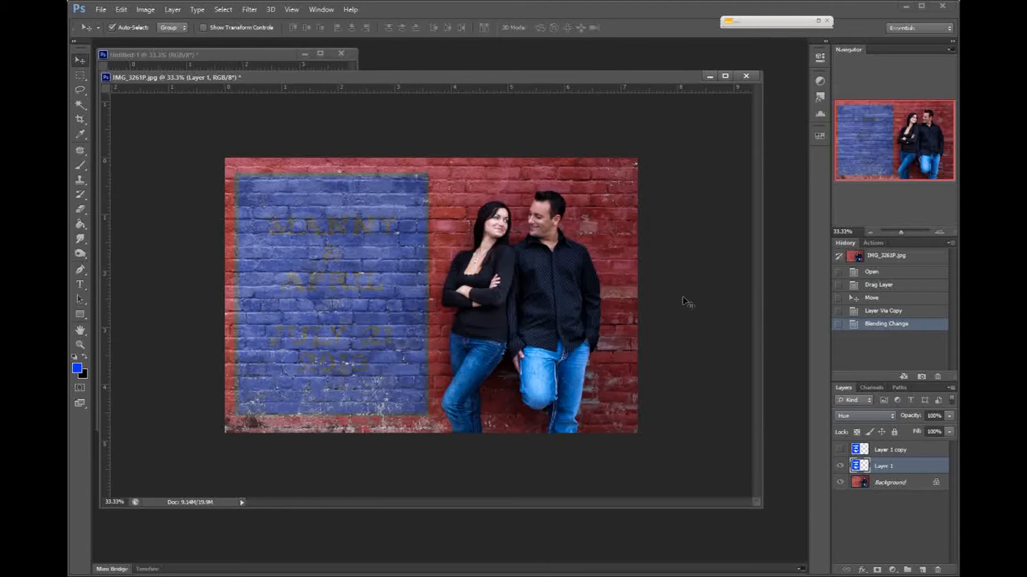
Show the duplicated sign layer again and set its blend mode to Overlay
click(939, 232)
click(939, 232)
click(939, 232)
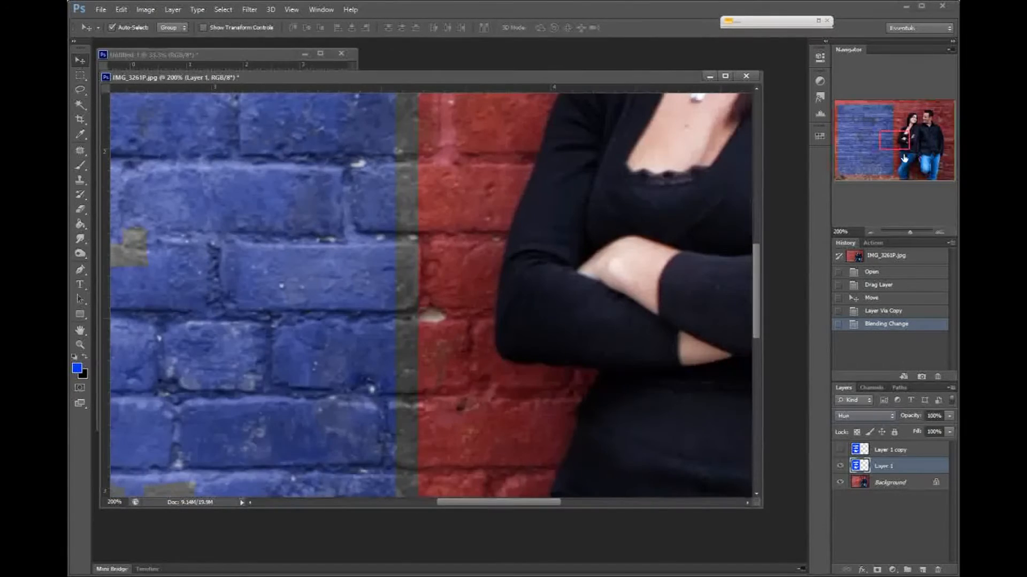
drag(904, 147, 849, 150)
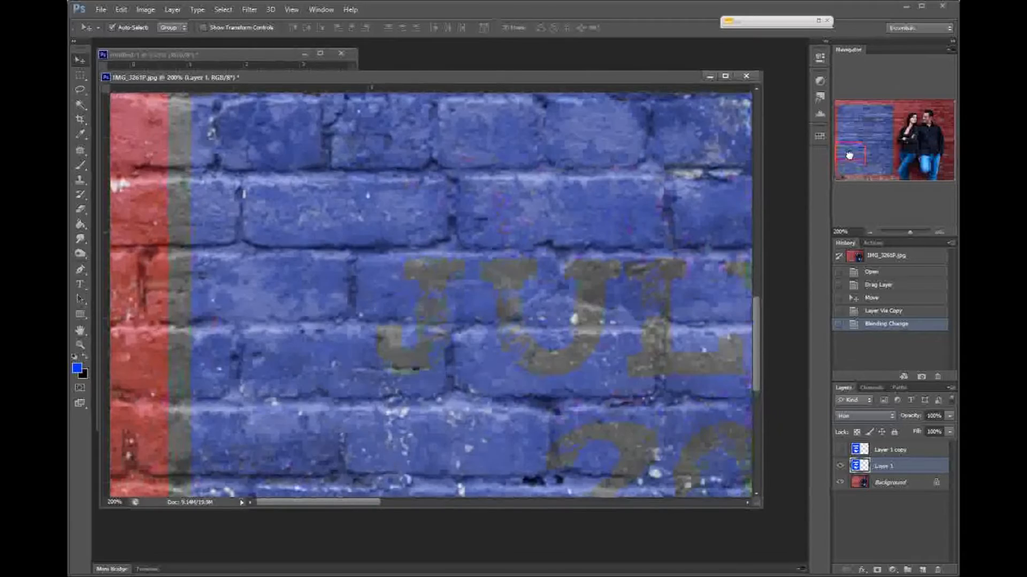
click(871, 231)
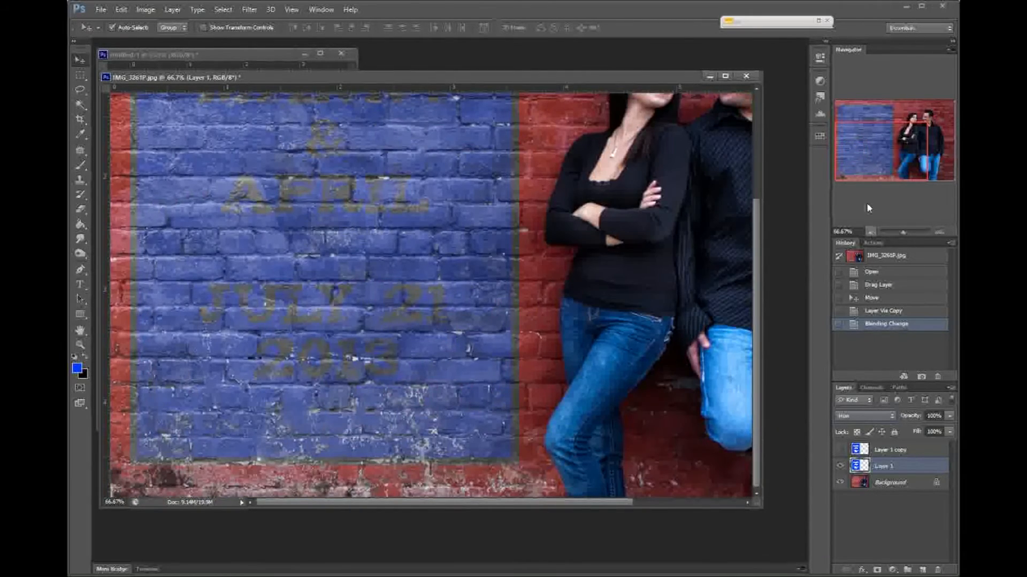
drag(858, 159, 855, 140)
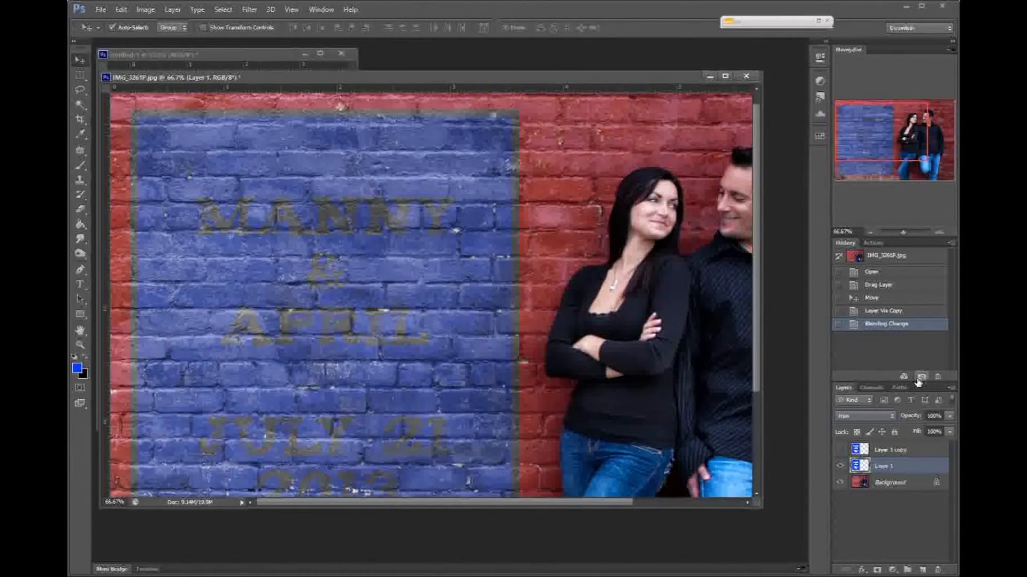
click(840, 451)
click(882, 450)
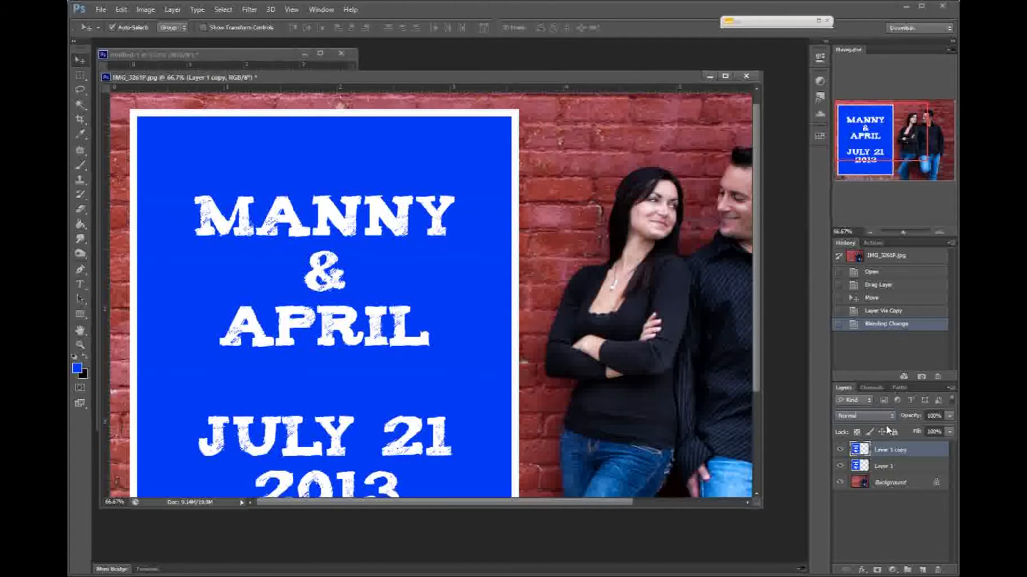
click(891, 413)
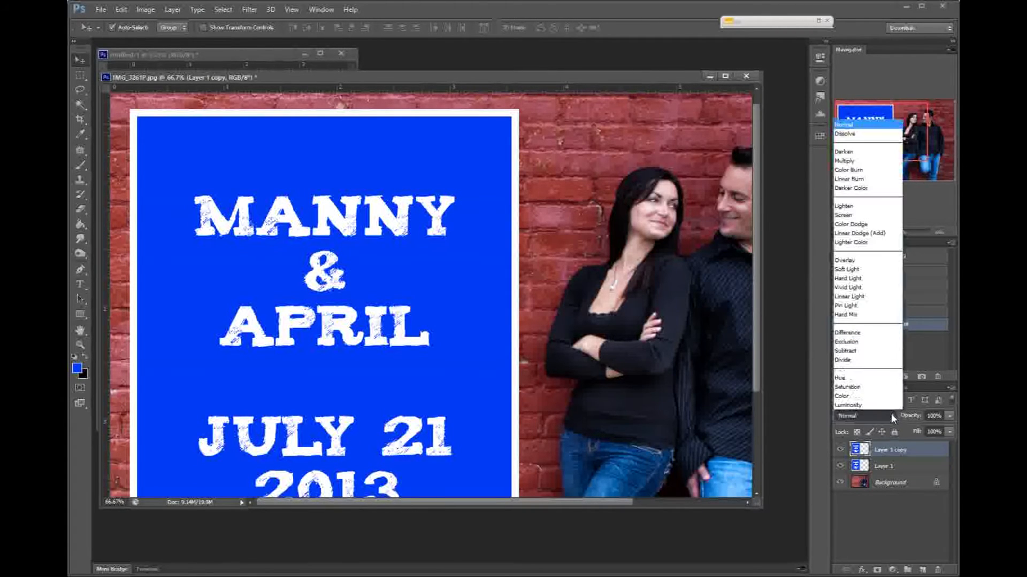
click(871, 260)
Reduce the opacity of the duplicated sign layer to 53%
mouse_move(891, 143)
mouse_down()
mouse_move(873, 163)
mouse_move(871, 140)
mouse_up()
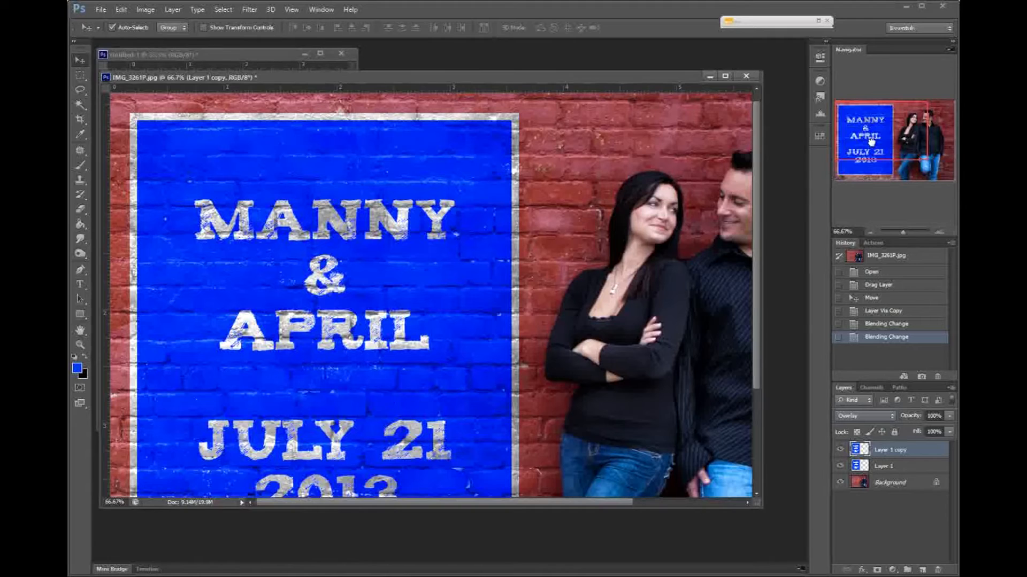
click(950, 416)
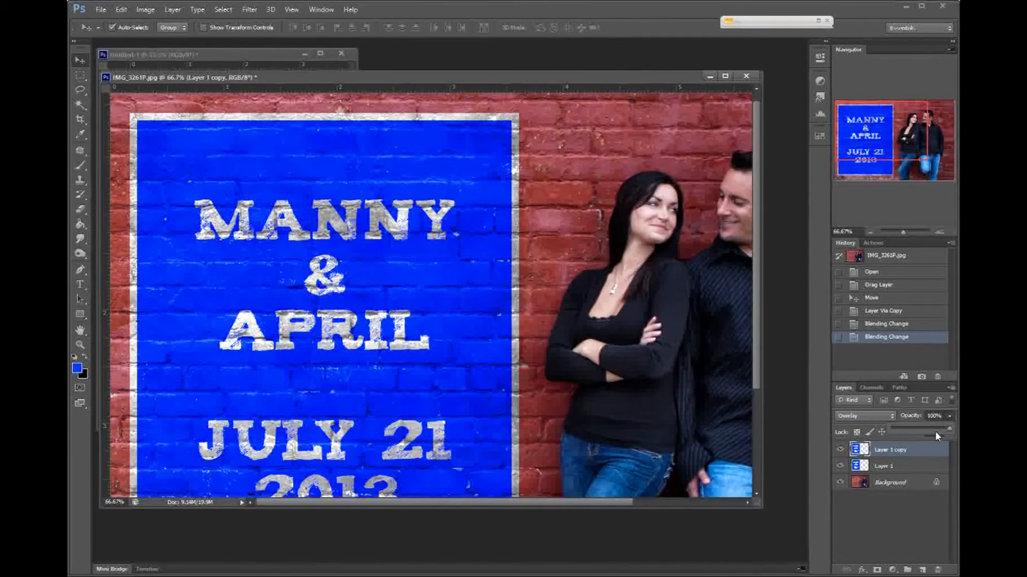
drag(951, 431, 916, 425)
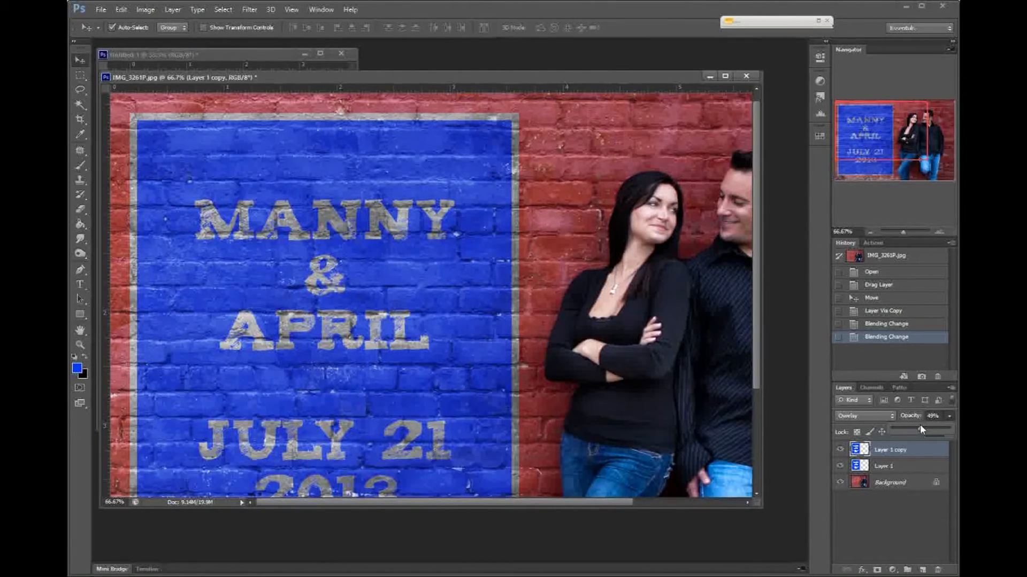
drag(922, 424, 922, 423)
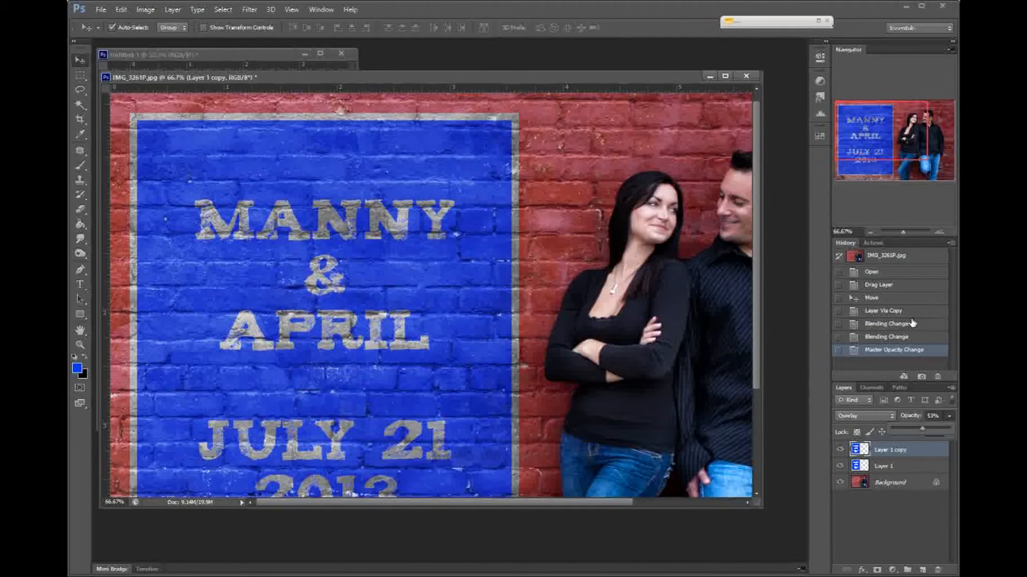
Examine up close how the brick texture shows through the sign's paint, lettering and border
click(939, 232)
click(939, 231)
click(939, 232)
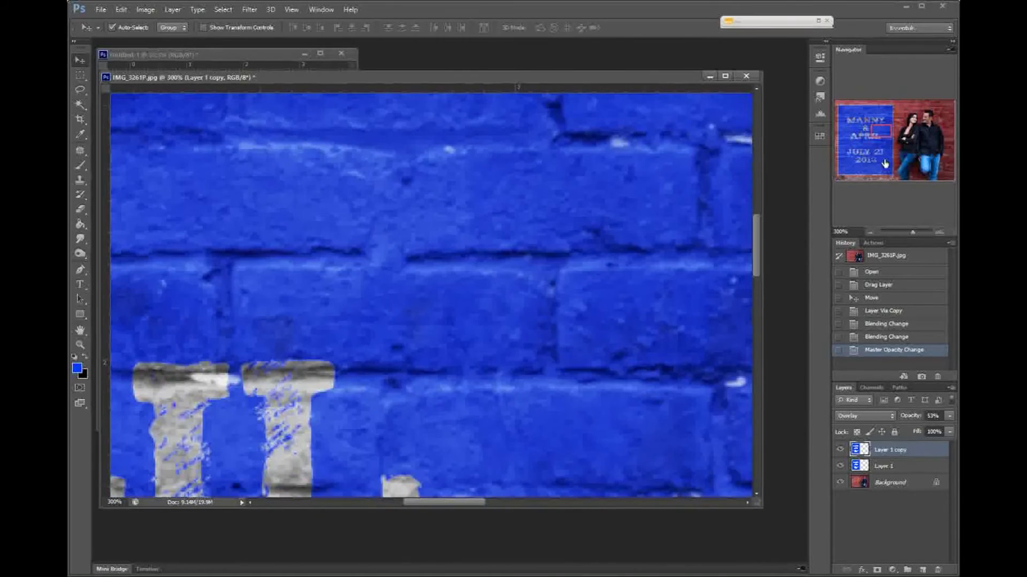
drag(881, 127, 839, 123)
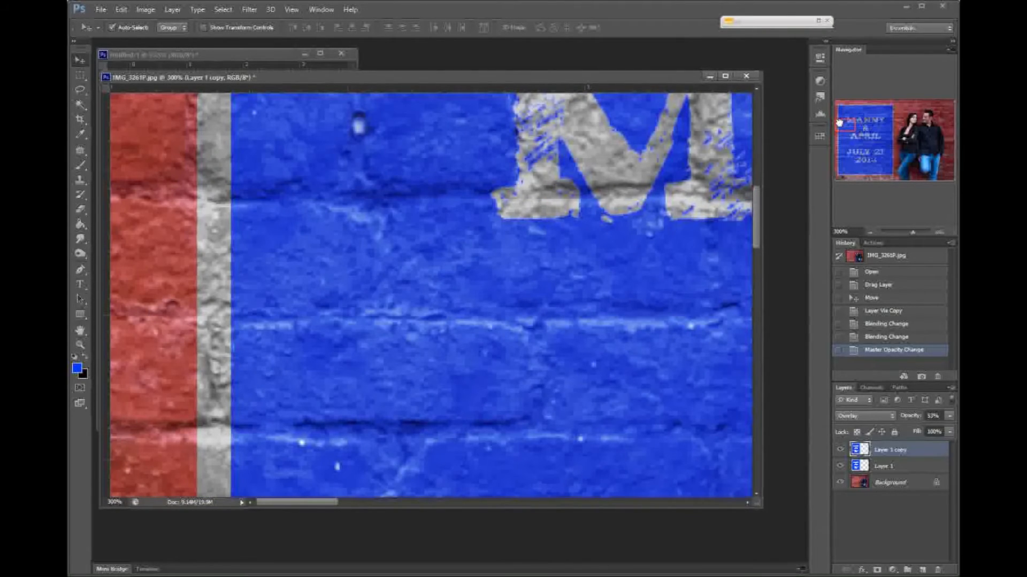
click(871, 232)
click(870, 232)
click(870, 233)
click(870, 233)
click(869, 233)
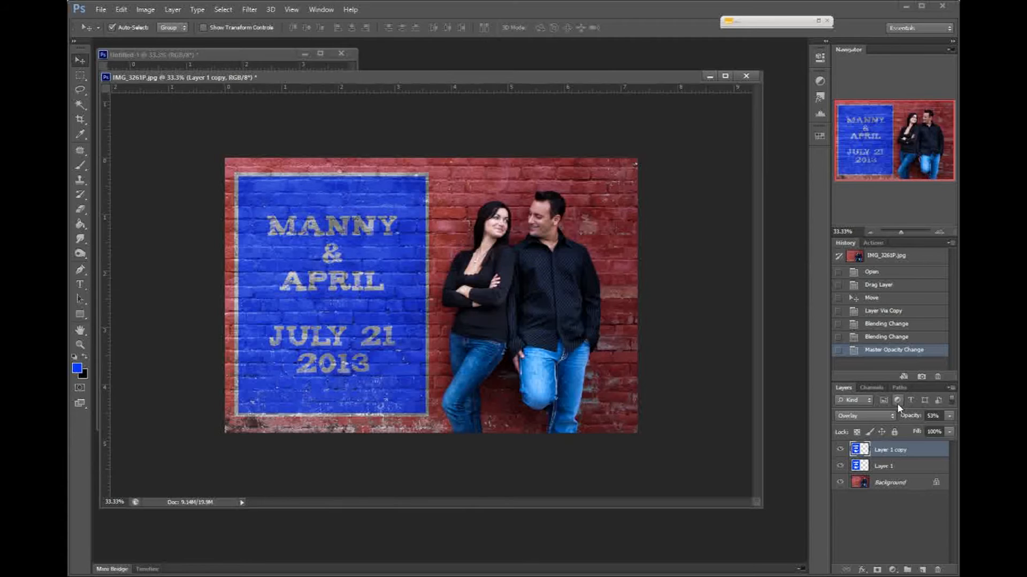
Select both sign layers and shift them together slightly to the right on the wall
shift+click(881, 467)
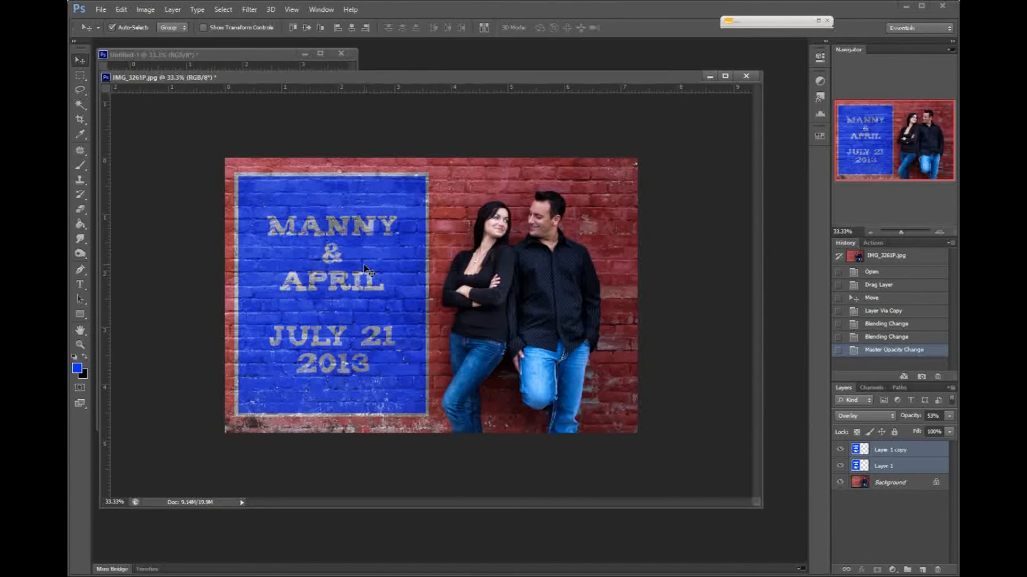
mouse_move(337, 255)
mouse_down()
mouse_move(418, 251)
mouse_move(438, 265)
mouse_move(384, 252)
mouse_move(436, 251)
mouse_move(345, 251)
mouse_move(345, 263)
mouse_move(346, 247)
mouse_move(348, 260)
mouse_up()
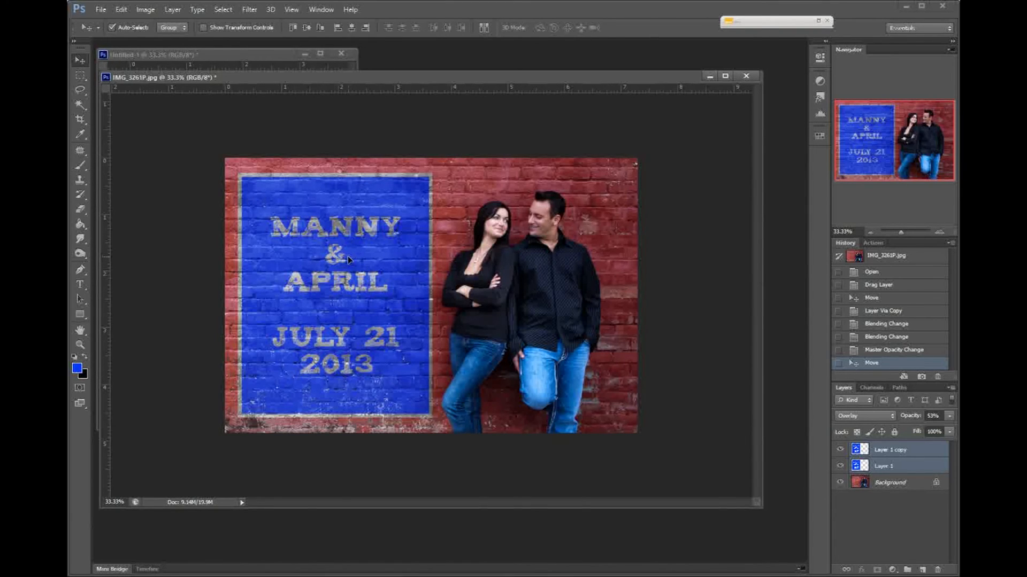
Inspect the repositioned sign's date lettering and lower border up close, and check the whole photo
click(936, 229)
click(937, 230)
click(937, 229)
drag(887, 142, 860, 158)
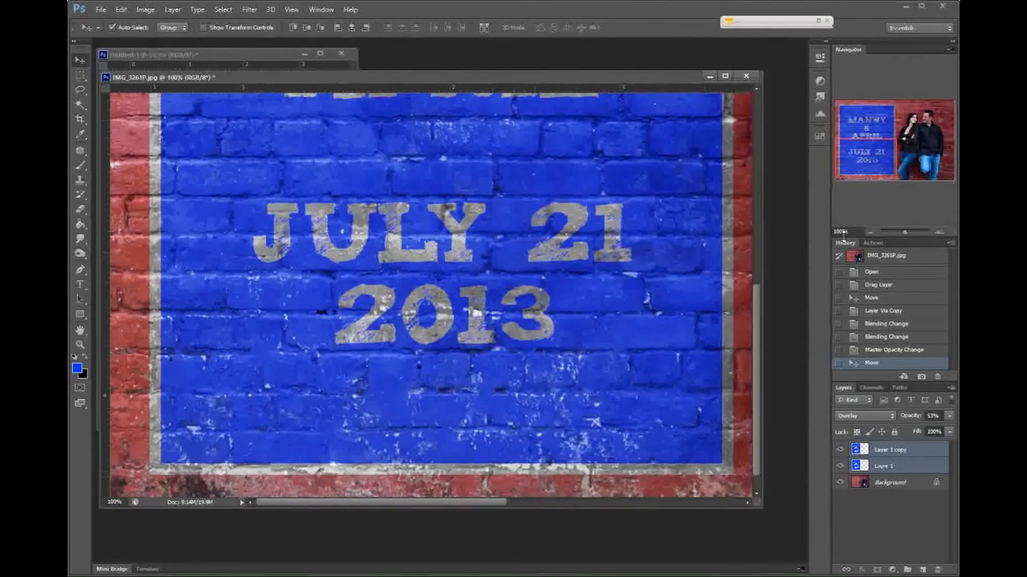
click(871, 234)
click(868, 234)
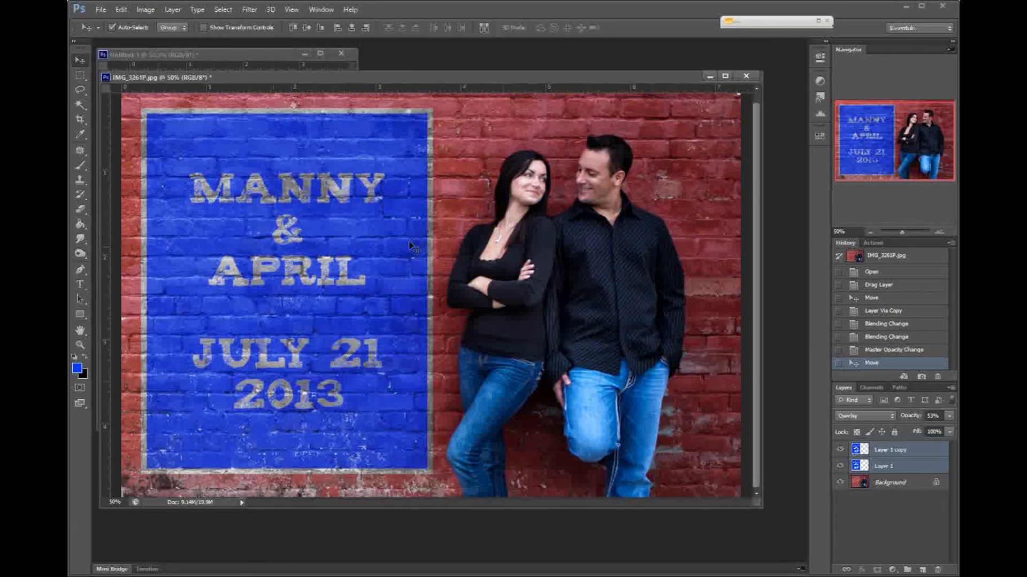
click(871, 232)
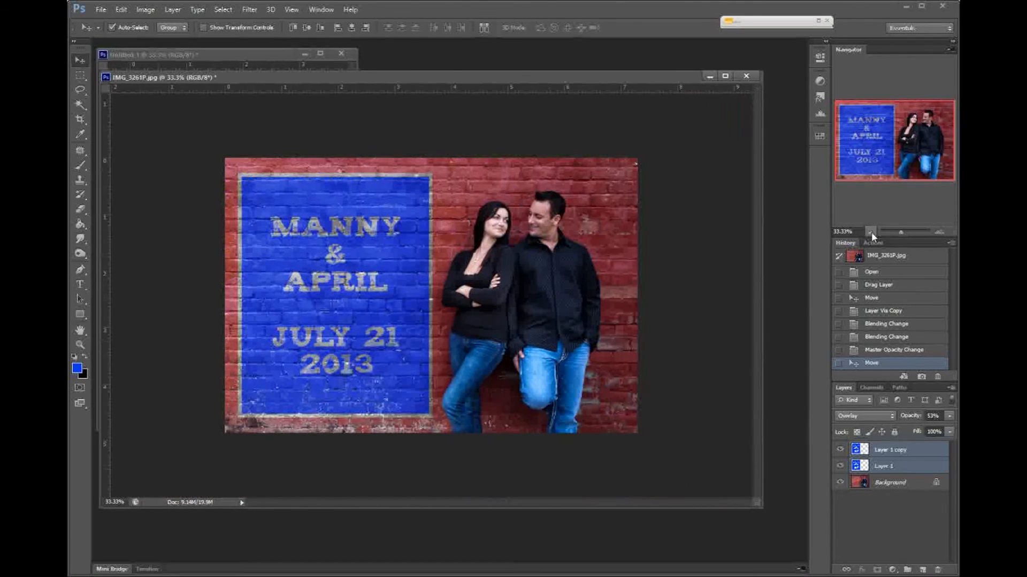